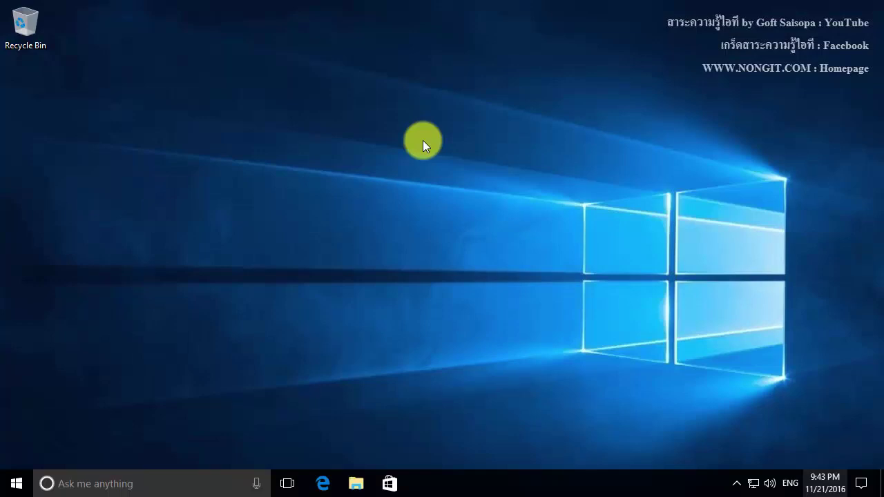
Open Local Disk (D:) from This PC in File Explorer.
left_click(389, 225)
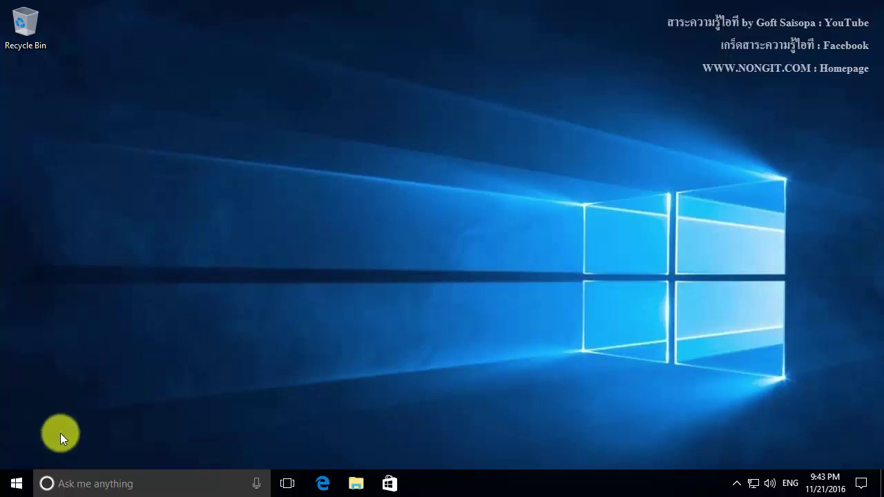
left_click(352, 479)
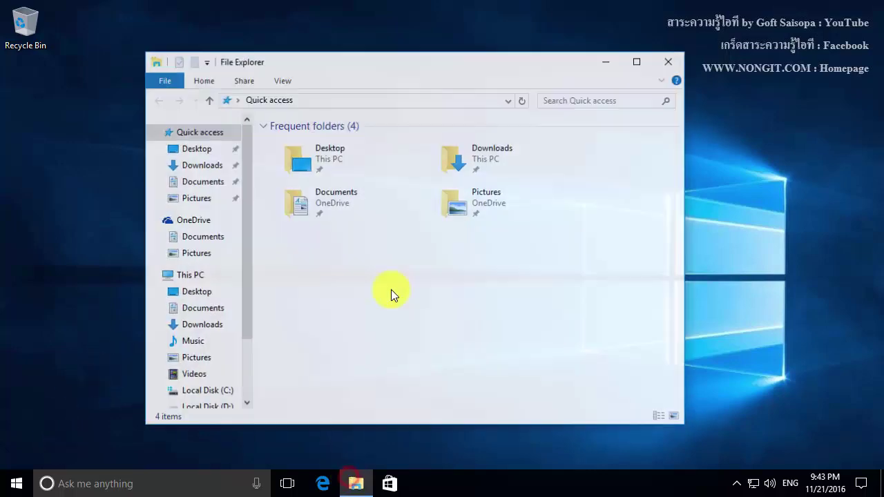
left_click(202, 276)
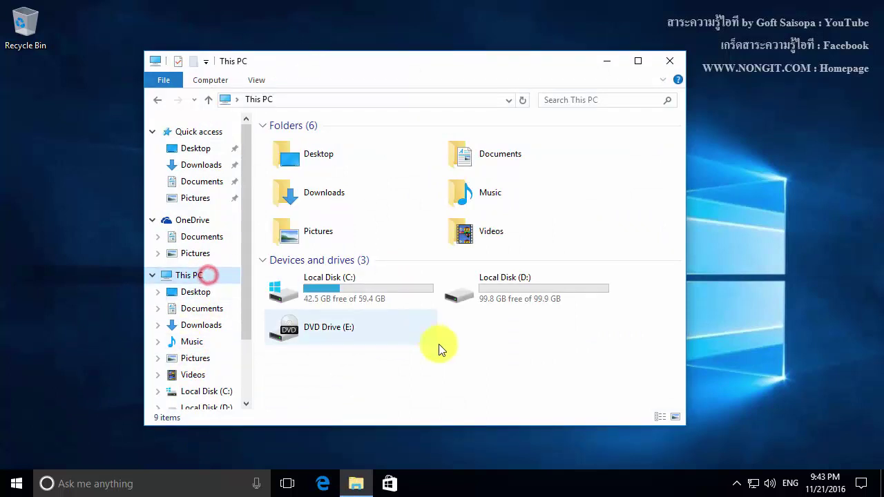
double_click(504, 293)
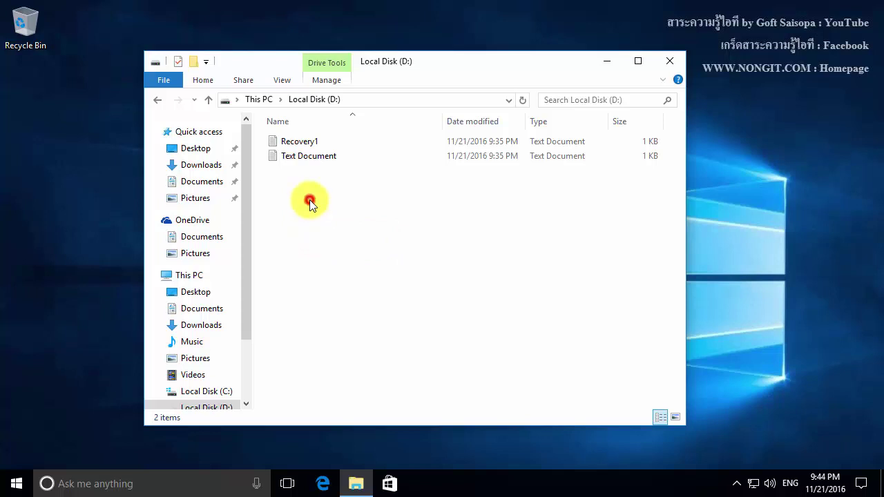
Permanently delete the Recovery1 and Text Document files from drive D:, bypassing the Recycle Bin.
left_click(287, 183)
left_click_drag(296, 188, 315, 142)
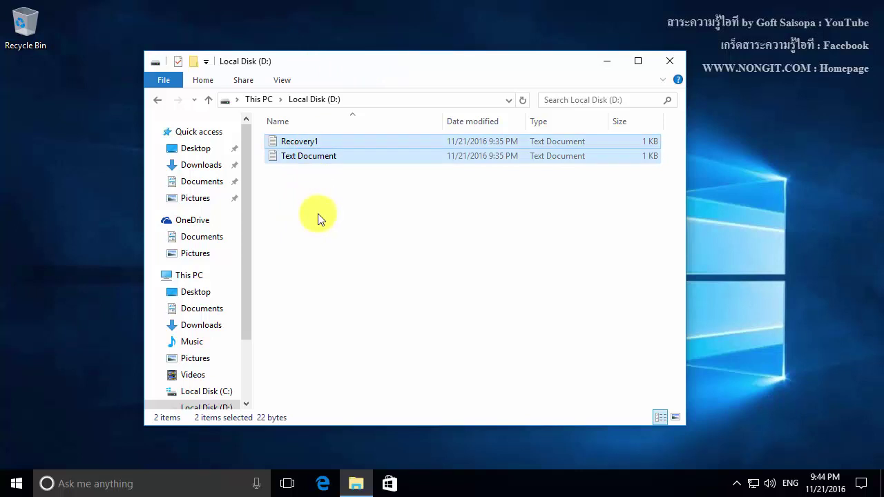
key("shift+Delete")
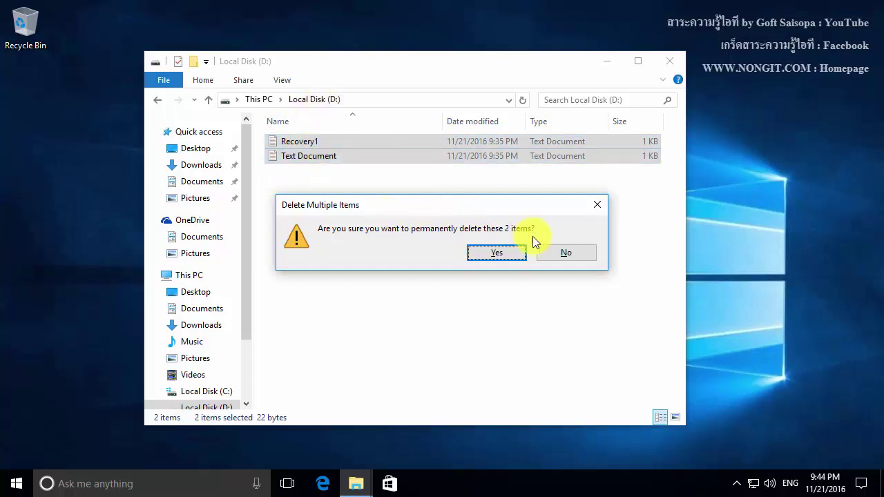
left_click(498, 253)
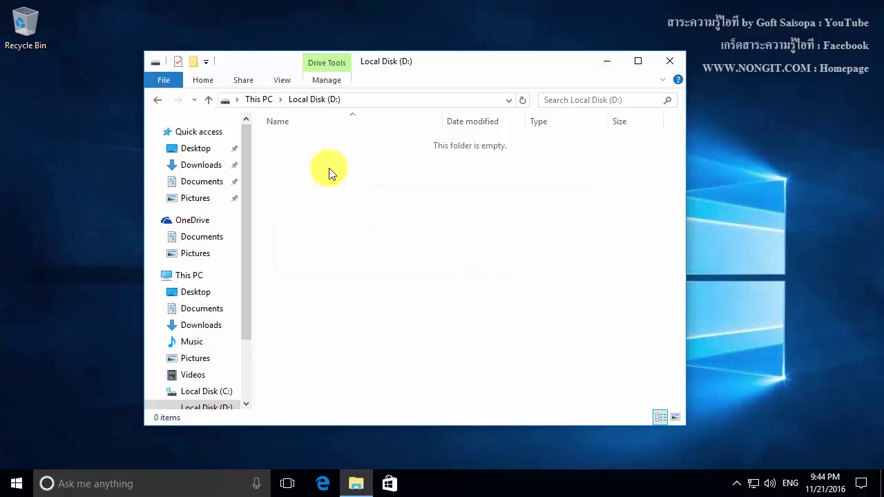
Check the Recycle Bin for the deleted files, and close both File Explorer windows.
left_click(14, 21)
double_click(14, 21)
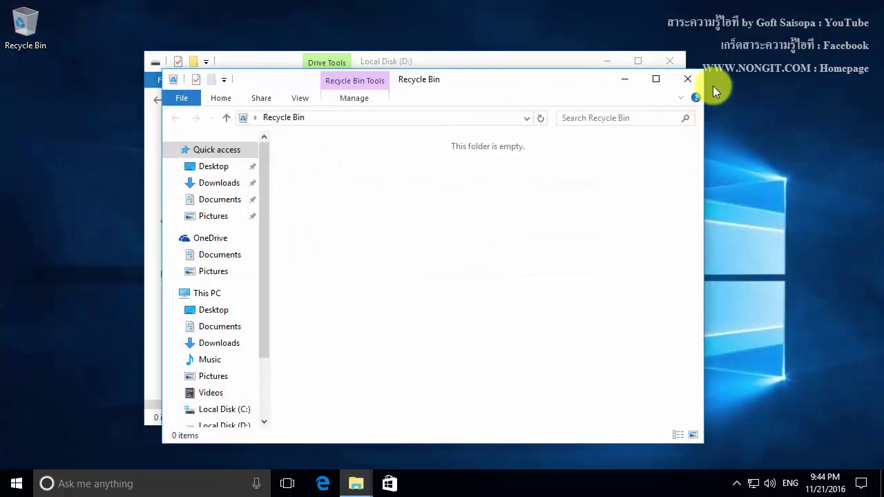
left_click(690, 78)
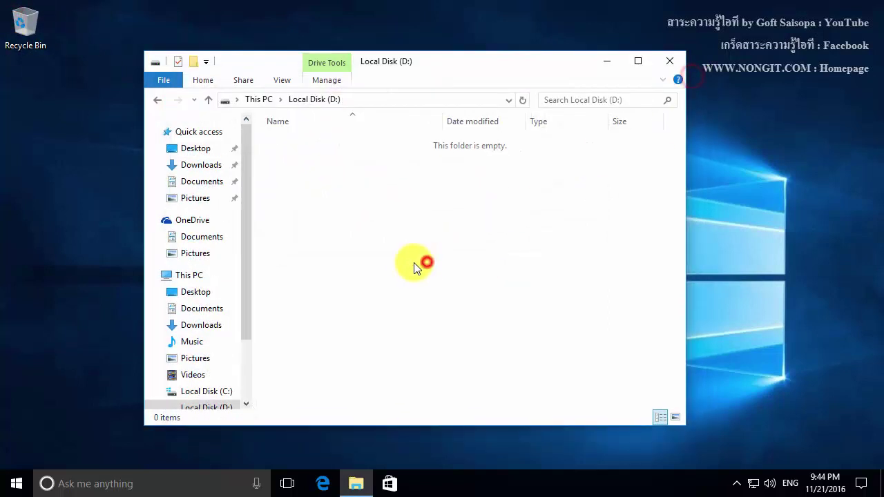
left_click(670, 61)
Launch R-Studio and allow it to make changes to the device.
left_click(16, 482)
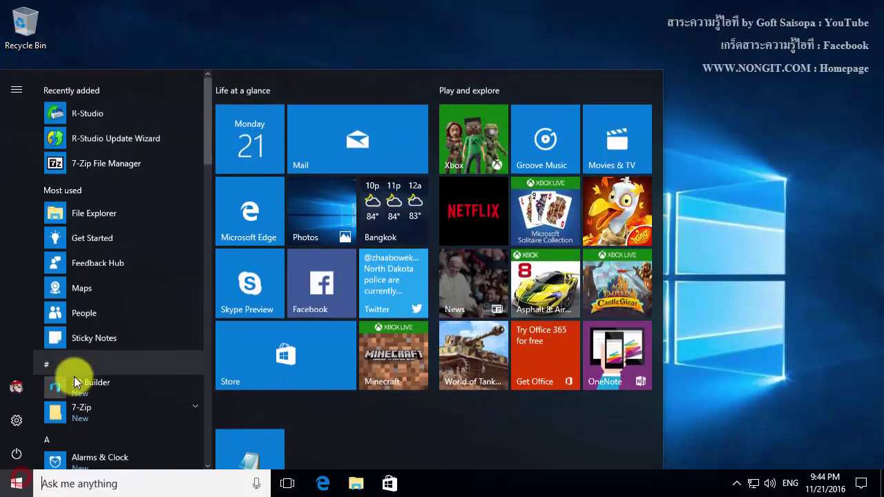
left_click(92, 109)
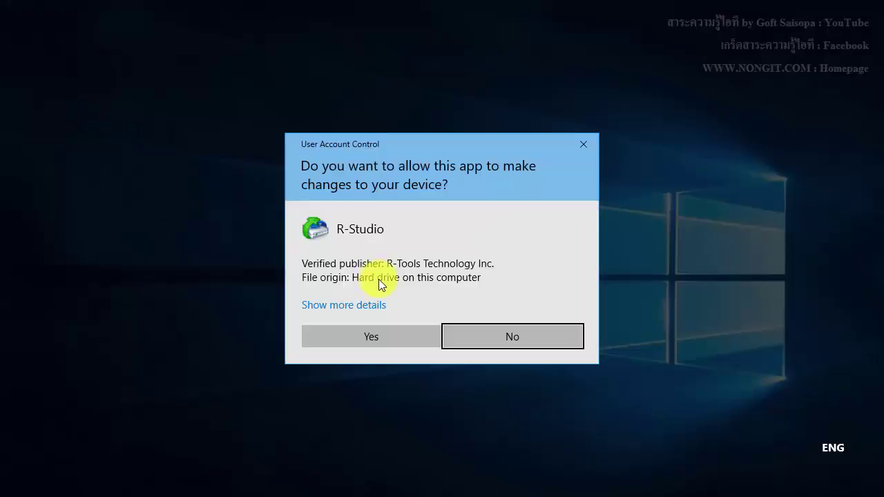
left_click(376, 338)
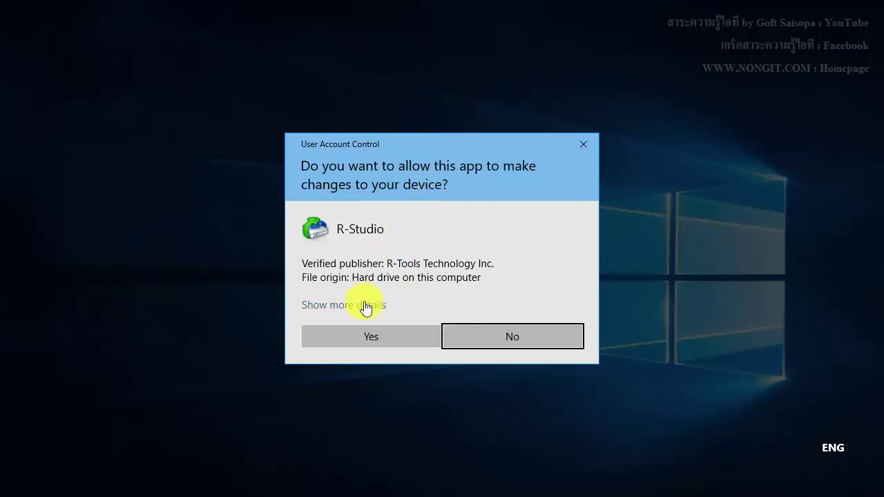
left_click(413, 338)
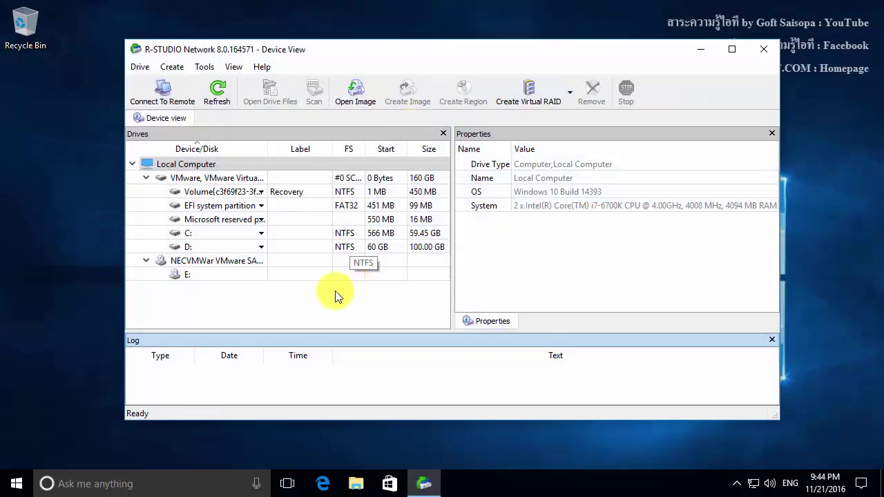
Examine the partitions listed under the VMware disk, including the C: and D: volumes.
left_click(232, 248)
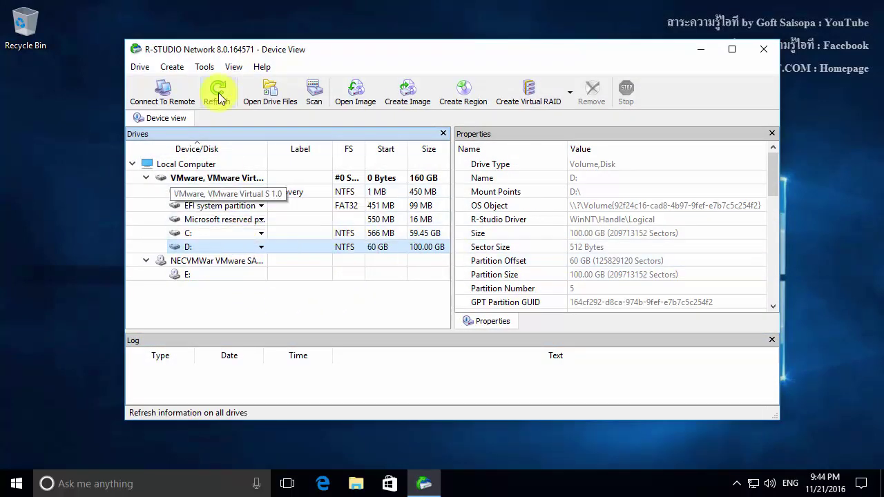
left_click(146, 177)
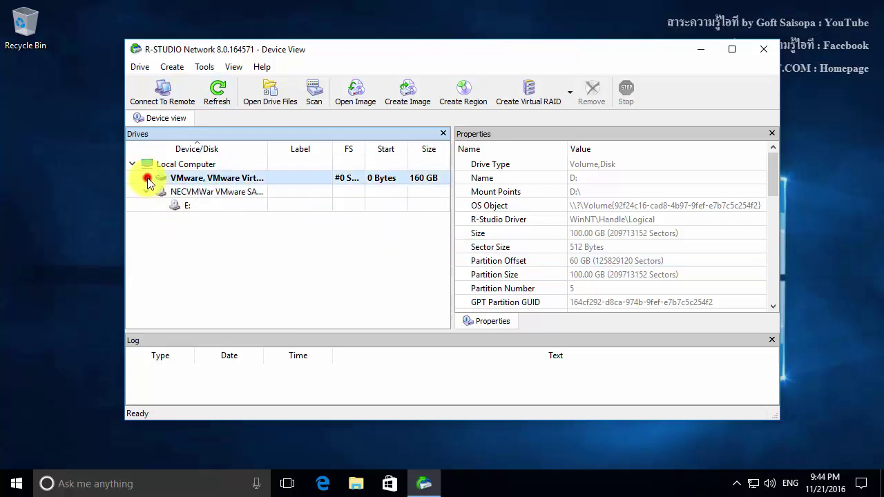
double_click(199, 177)
left_click(197, 249)
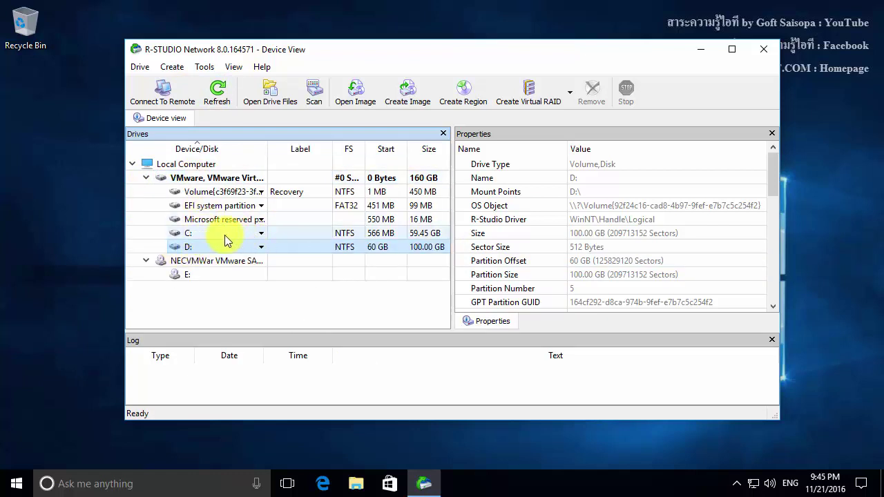
left_click(224, 235)
left_click(224, 245)
left_click(223, 247)
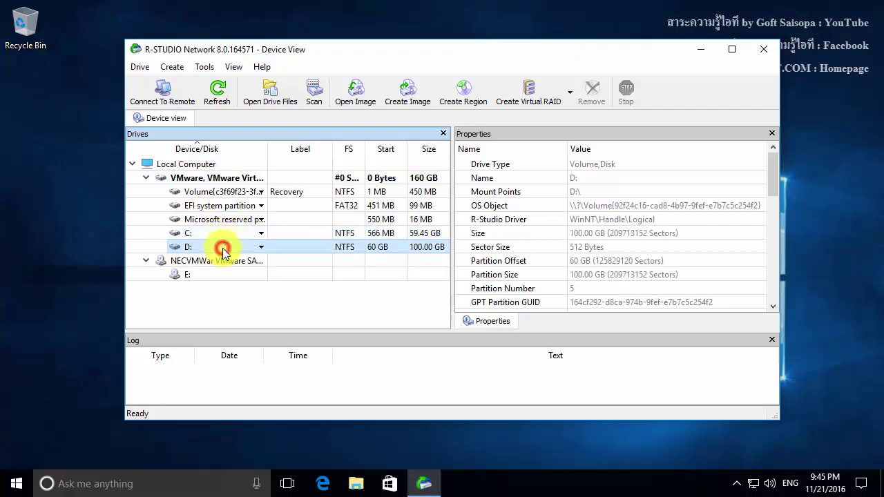
left_click(223, 299)
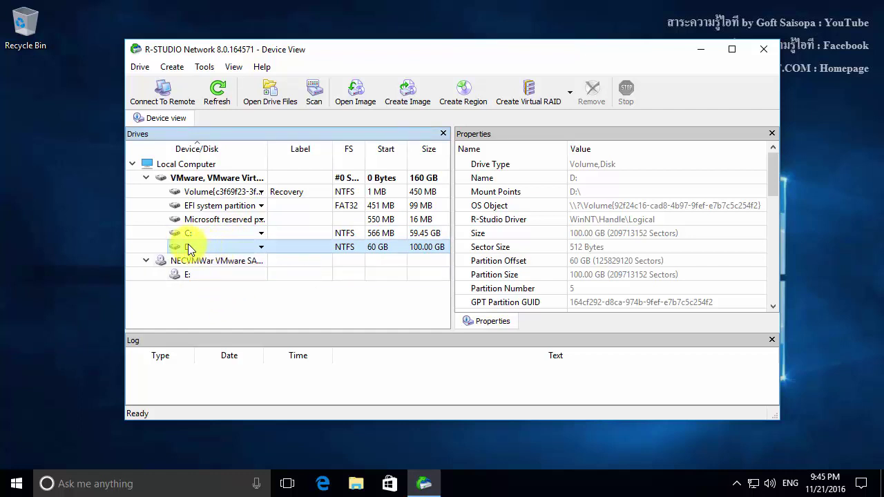
left_click(207, 293)
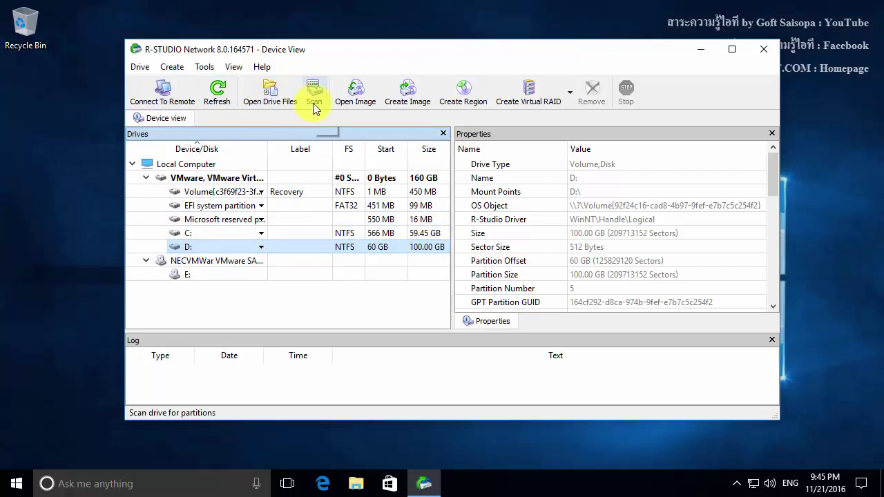
Scan the entire D: volume for lost files, keeping the default scan settings.
right_click(283, 250)
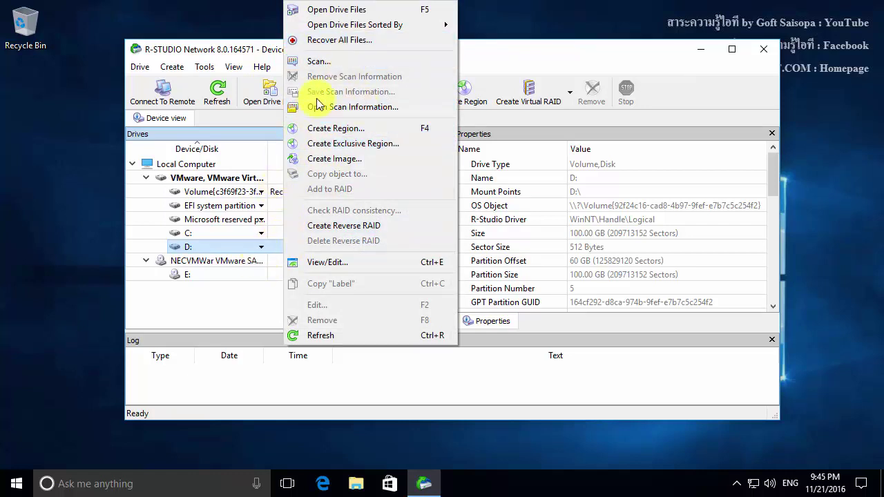
left_click(334, 63)
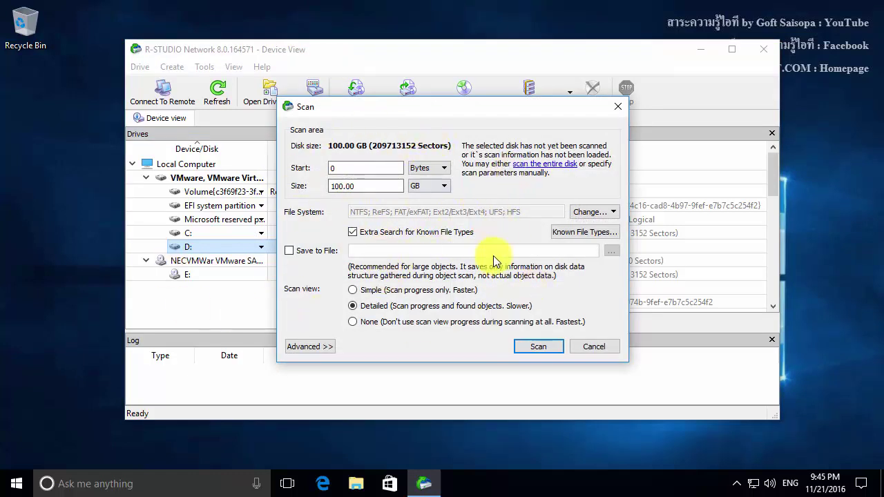
left_click(536, 347)
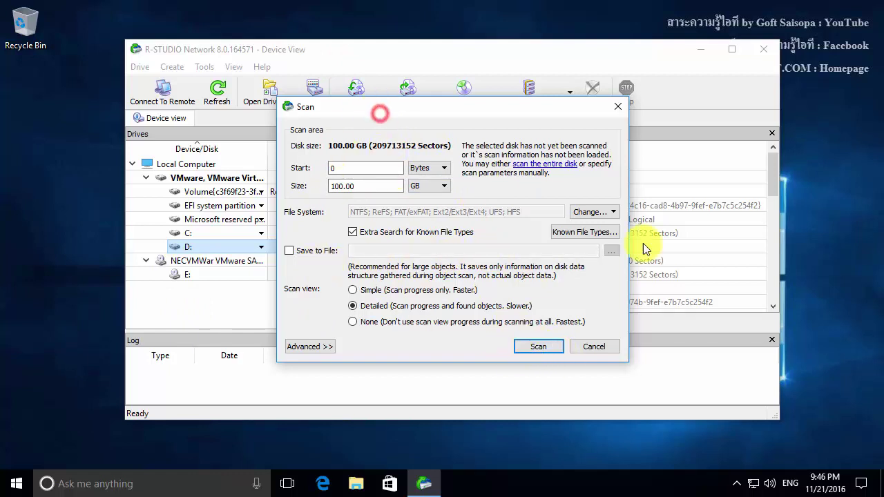
left_click(518, 347)
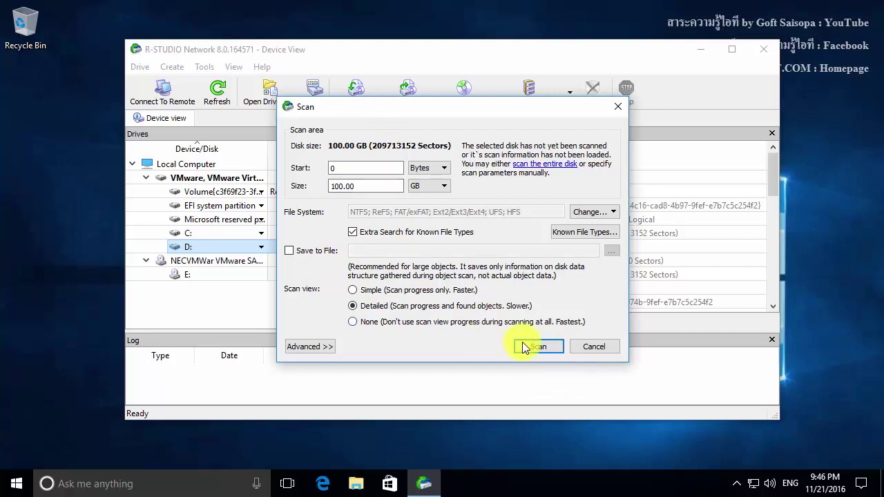
left_click(543, 347)
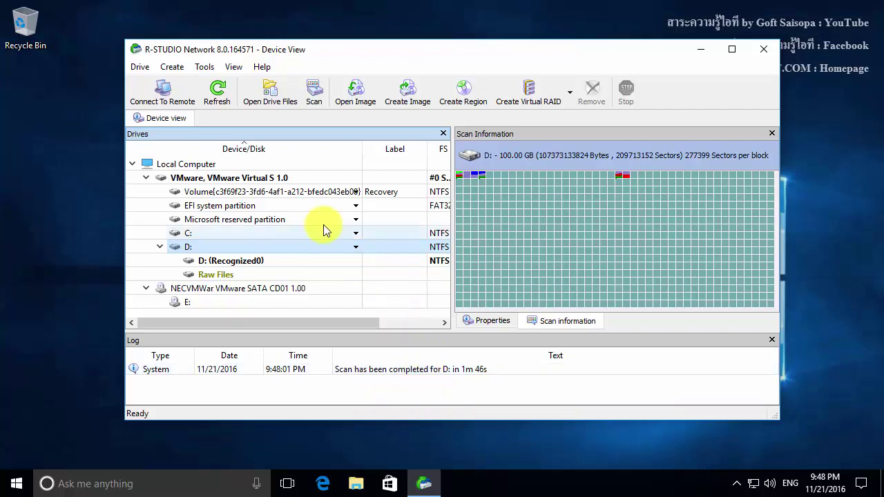
Open the drive files of the D: (Recognized0) partition found by the scan.
left_click(288, 262)
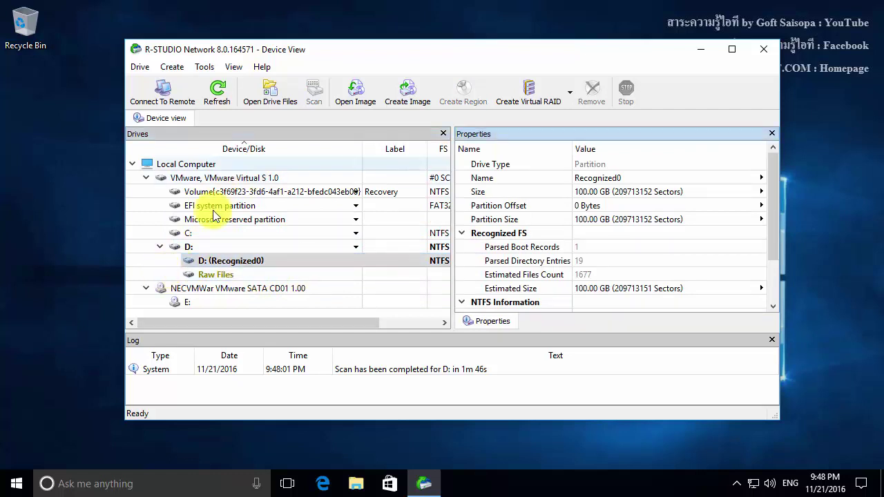
left_click(238, 261)
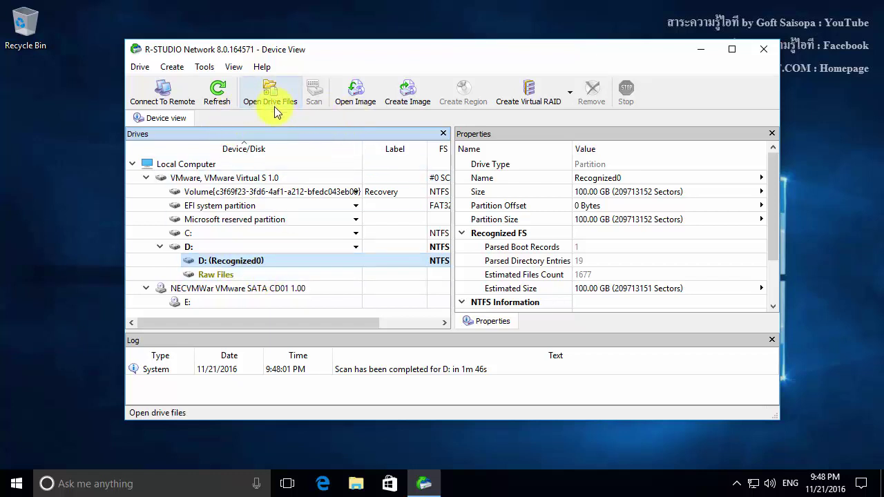
right_click(225, 259)
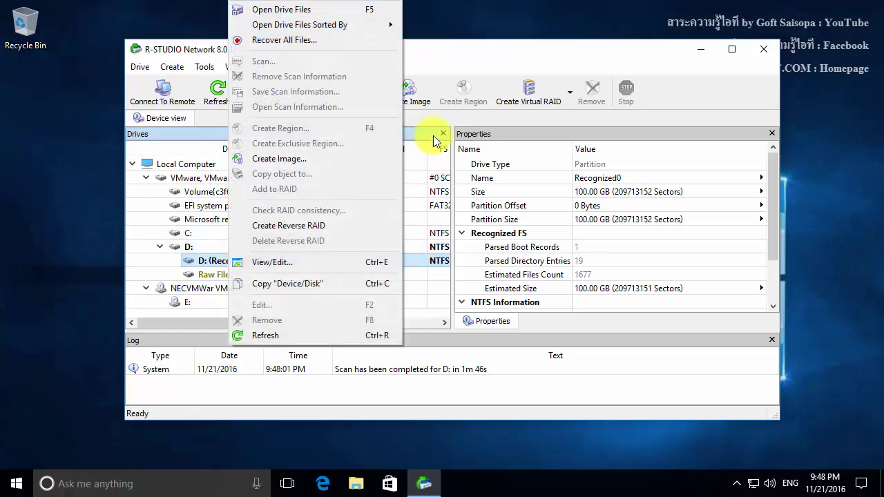
left_click(472, 63)
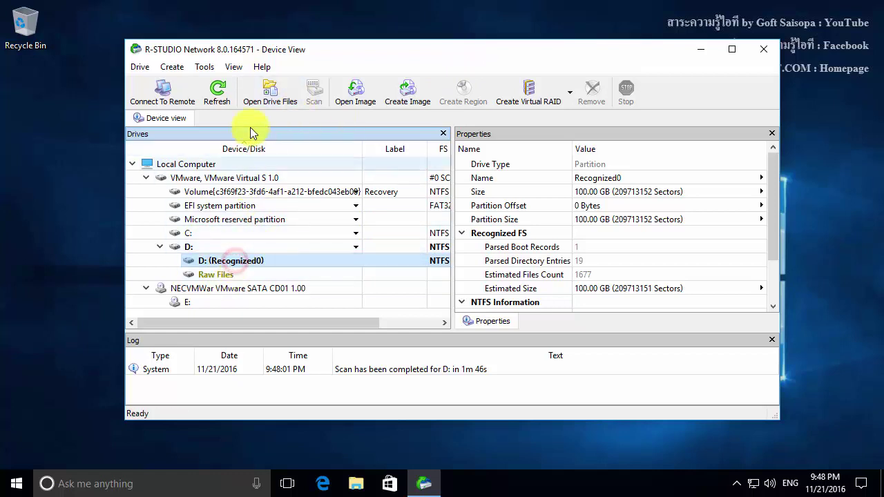
left_click(285, 93)
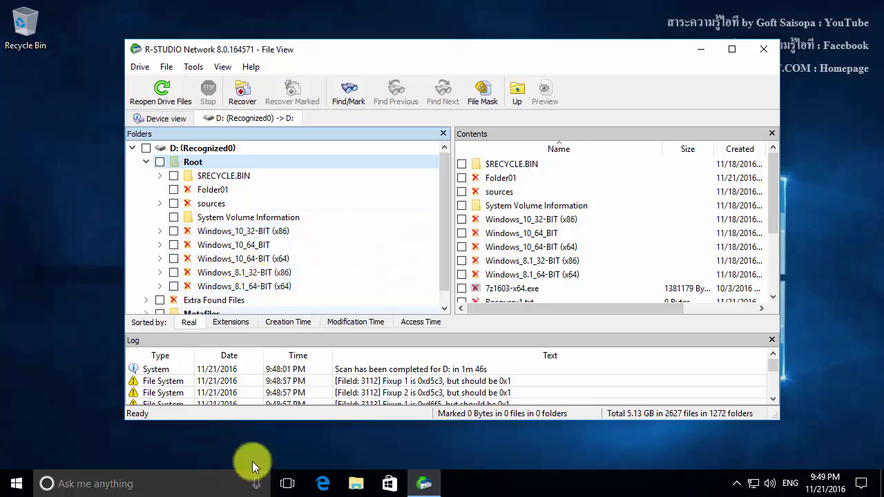
Switch to File Explorer to check the contents of Local Disk (D:), and return to R-Studio.
left_click(353, 480)
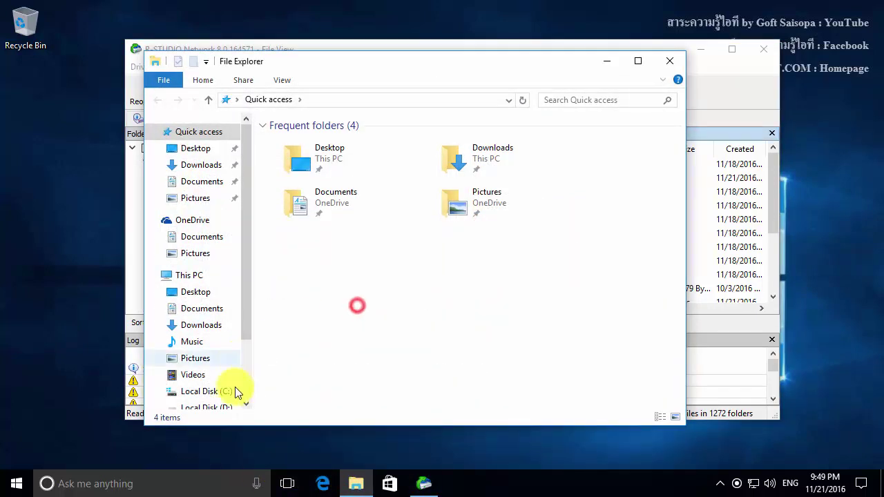
left_click(211, 408)
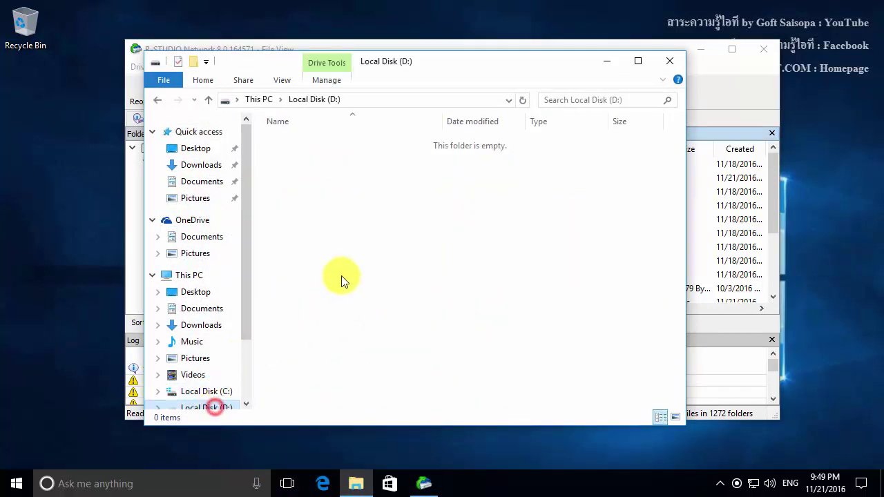
left_click(544, 47)
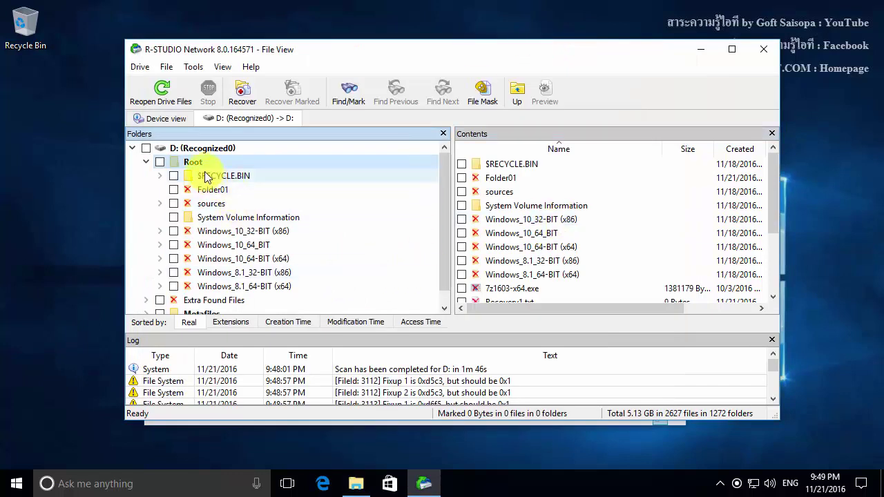
Mark the deleted files Recovery1.txt and Text Document.txt in the Root folder for recovery.
left_click(617, 207)
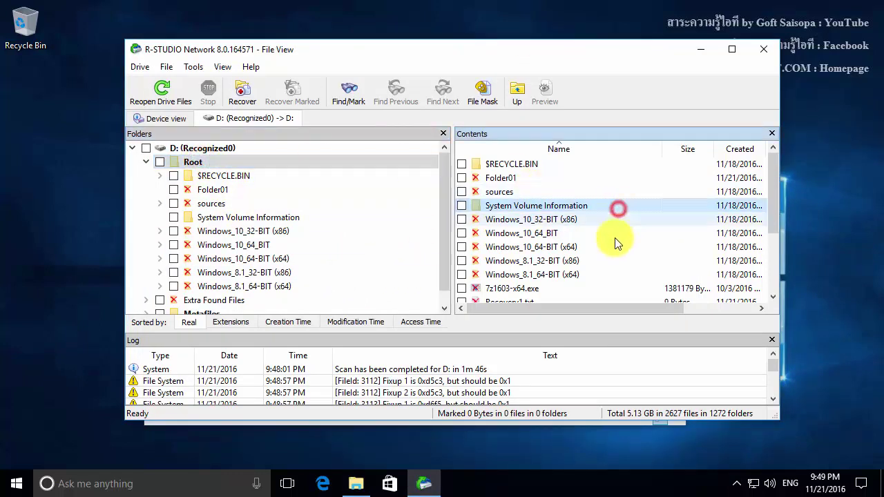
scroll(614, 242, "down", 3)
left_click(562, 213)
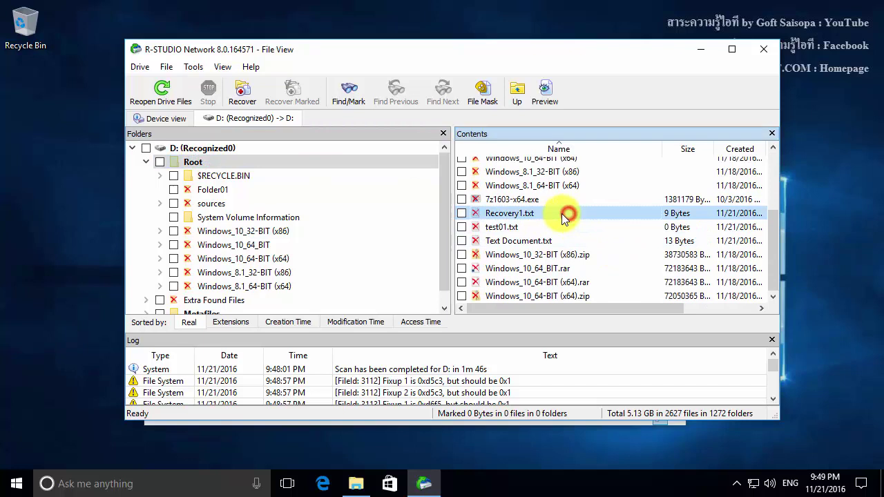
left_click(460, 213)
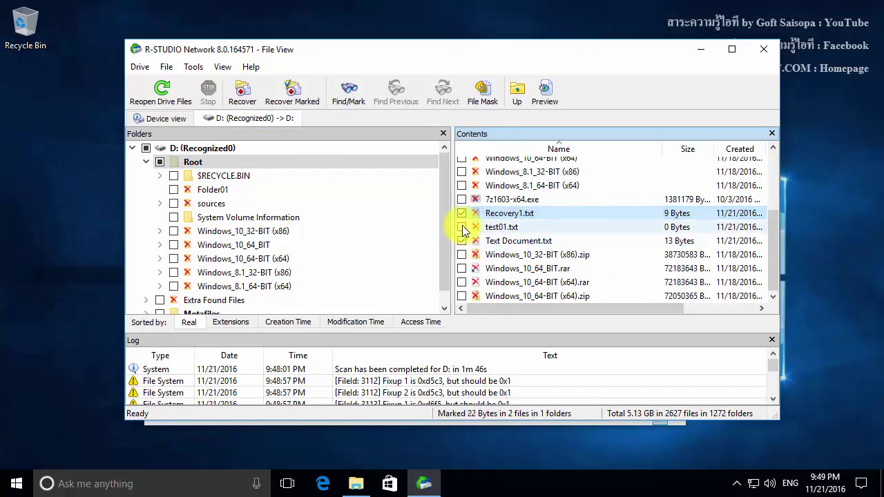
Unmark Recovery1.txt and Text Document.txt, and try marking the entire Root folder for recovery before clearing all marks.
left_click(460, 214)
left_click(461, 213)
left_click(462, 241)
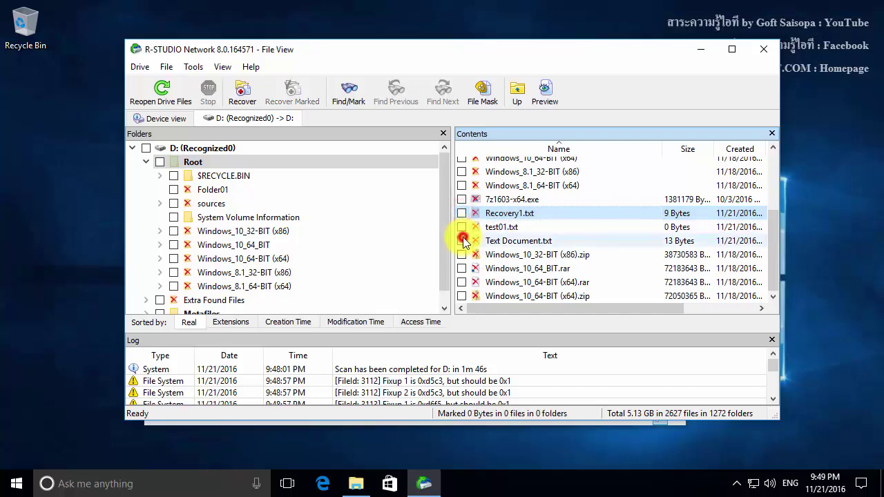
left_click(174, 190)
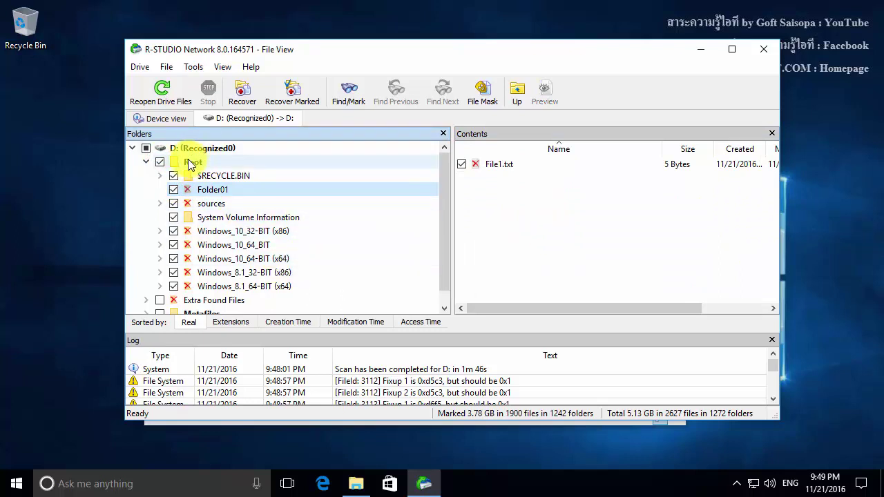
left_click(159, 162)
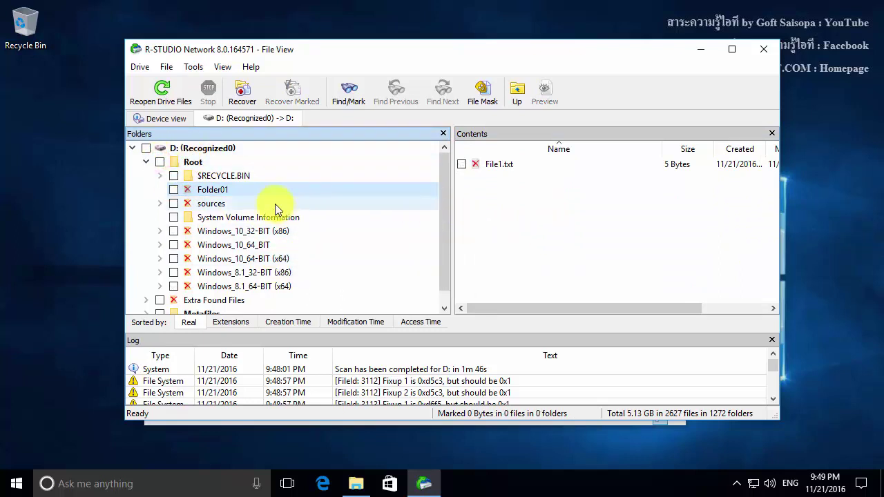
Show the contents of the Root folder and mark Recovery1.txt and Text Document.txt for recovery.
left_click(196, 161)
left_click(601, 274)
scroll(601, 274, "down", 2)
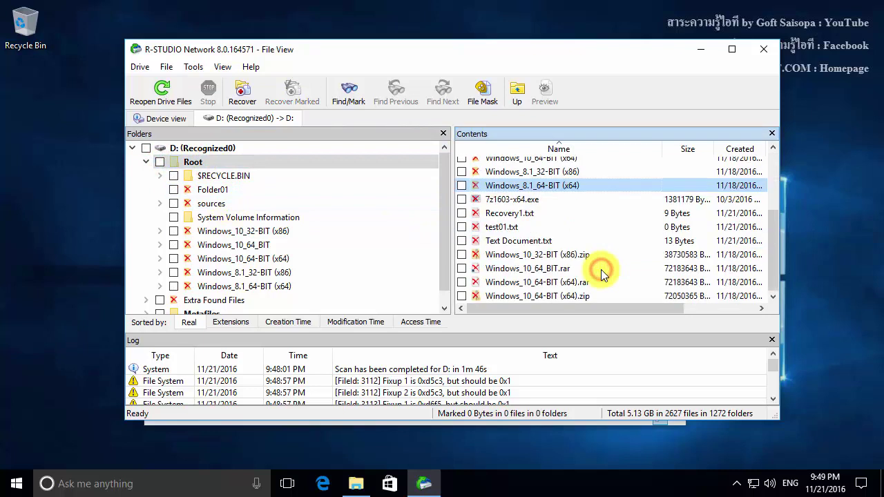
left_click(509, 211)
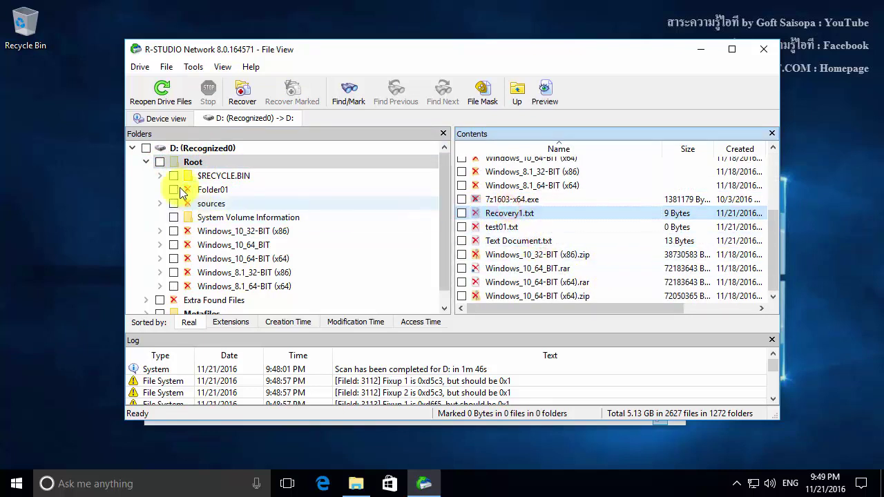
left_click(194, 162)
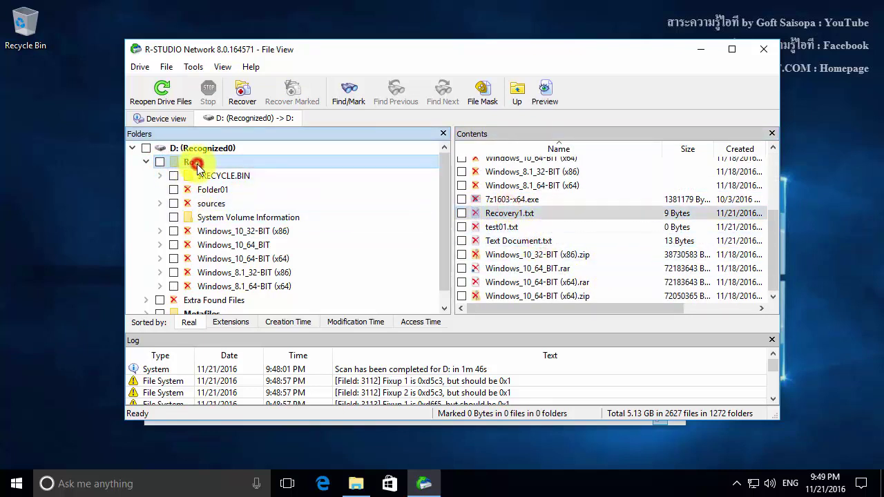
left_click(461, 213)
left_click(461, 241)
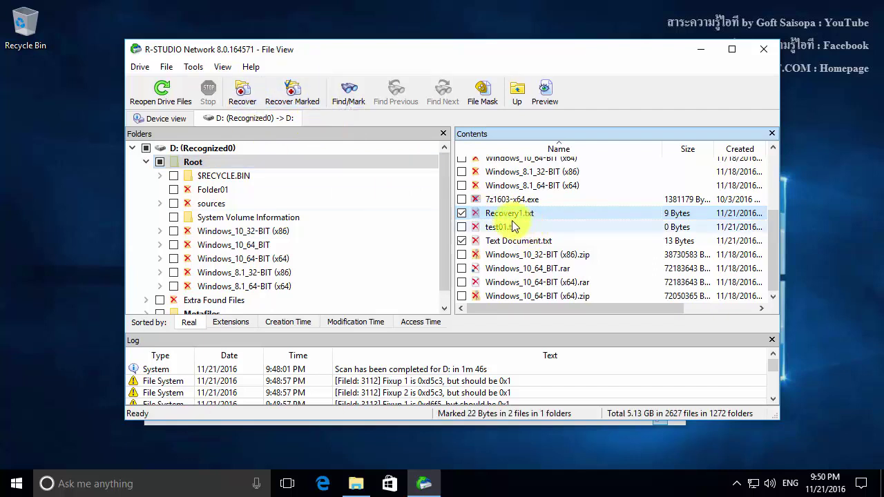
Start recovering the marked files and choose the Recovery folder inside Documents as the output folder.
left_click(296, 92)
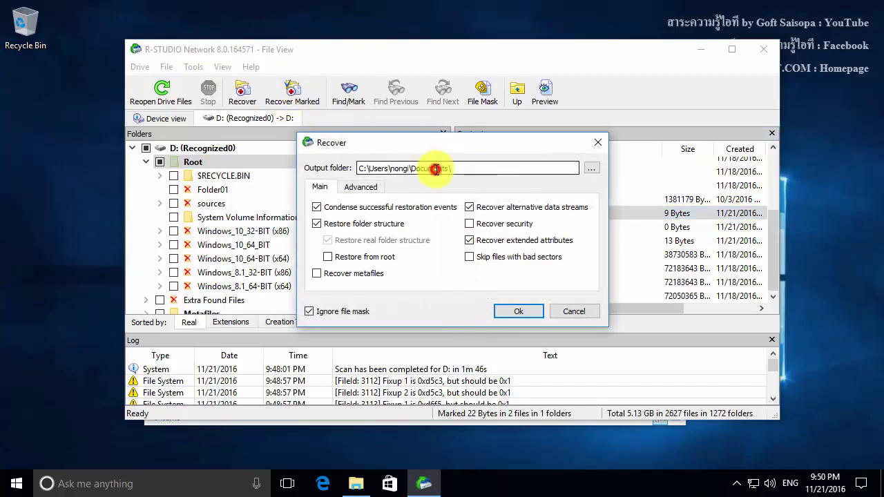
left_click_drag(457, 171, 336, 167)
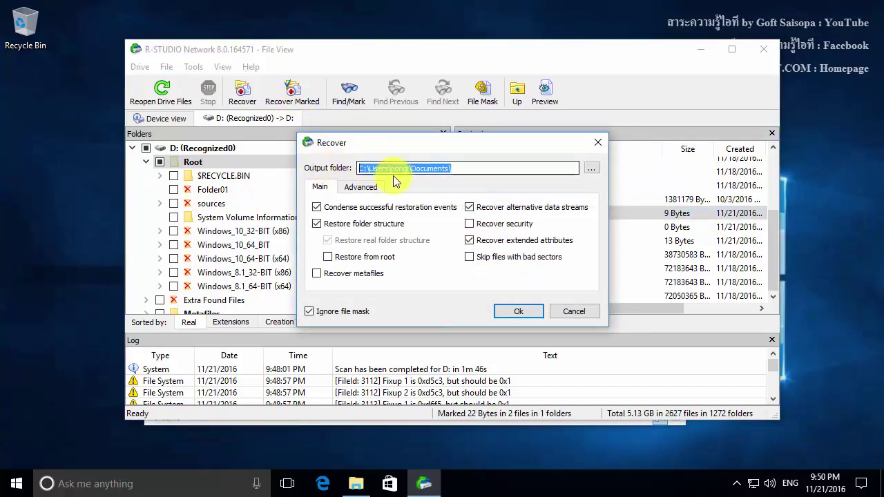
left_click(504, 170)
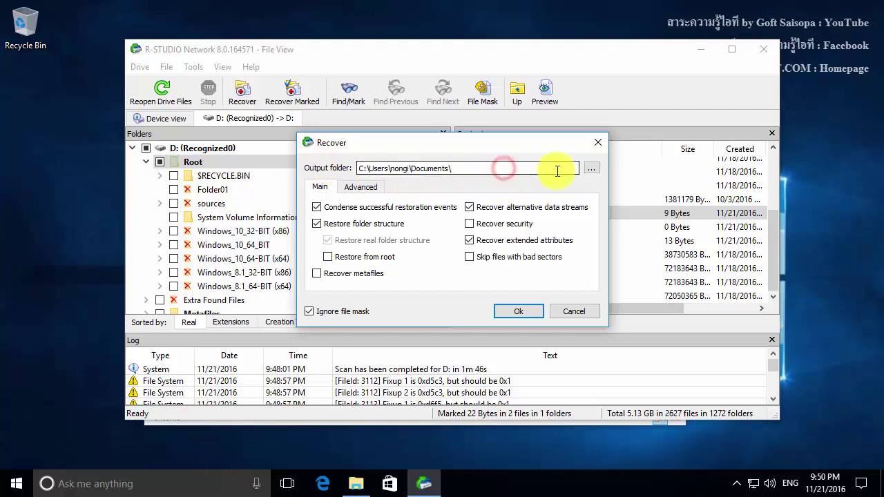
left_click(517, 166)
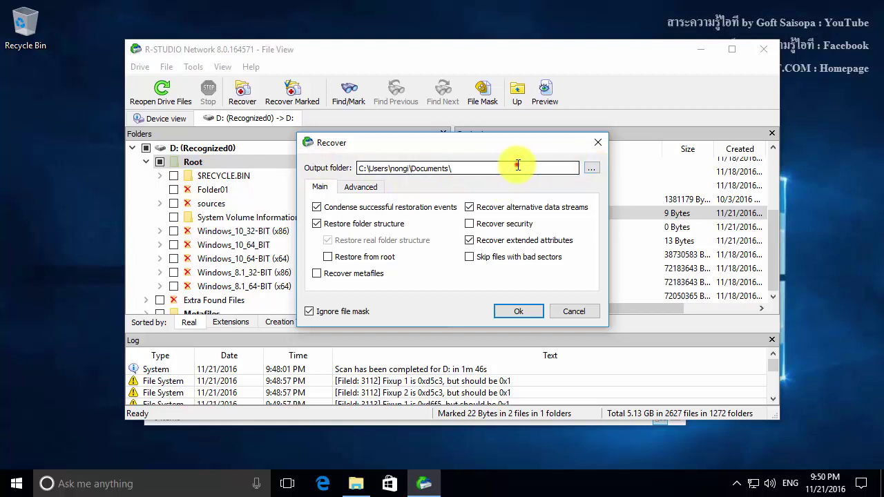
left_click(588, 170)
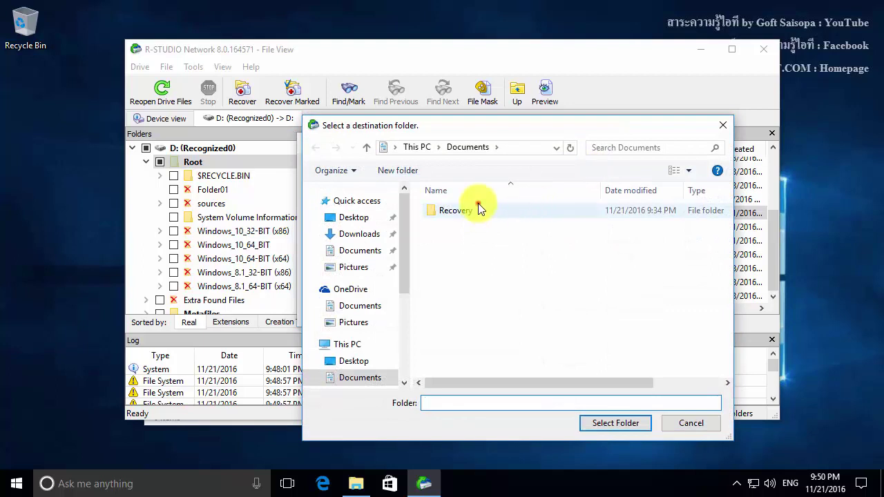
left_click(478, 205)
left_click(456, 249)
left_click(457, 217)
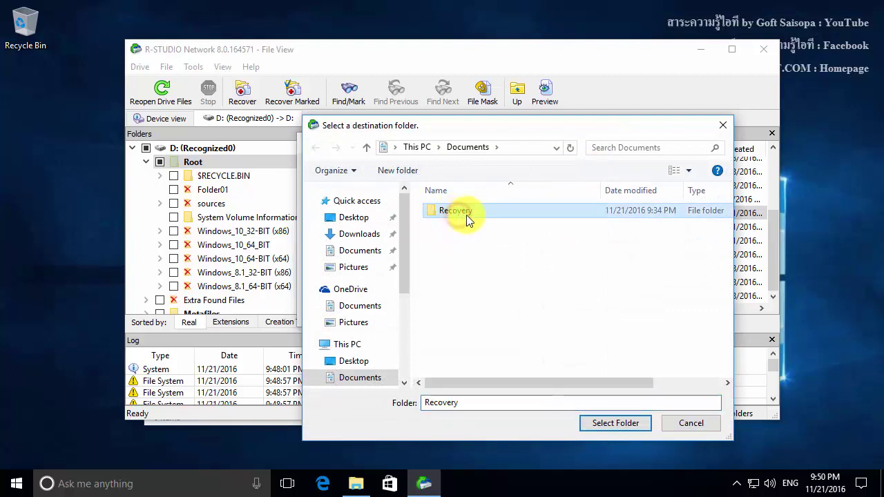
left_click(601, 423)
left_click(529, 255)
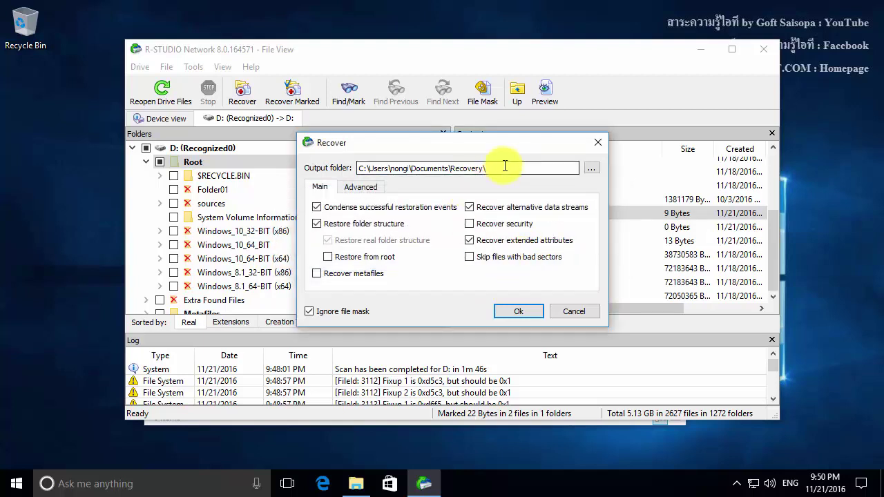
Run the recovery with the default options, accept saving to the same drive, and check the recovery entry in the log.
left_click_drag(501, 166, 367, 168)
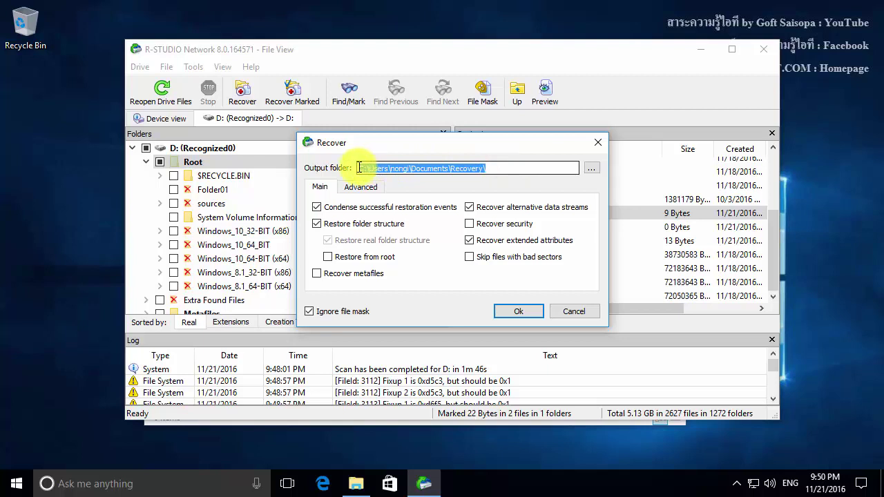
left_click(517, 168)
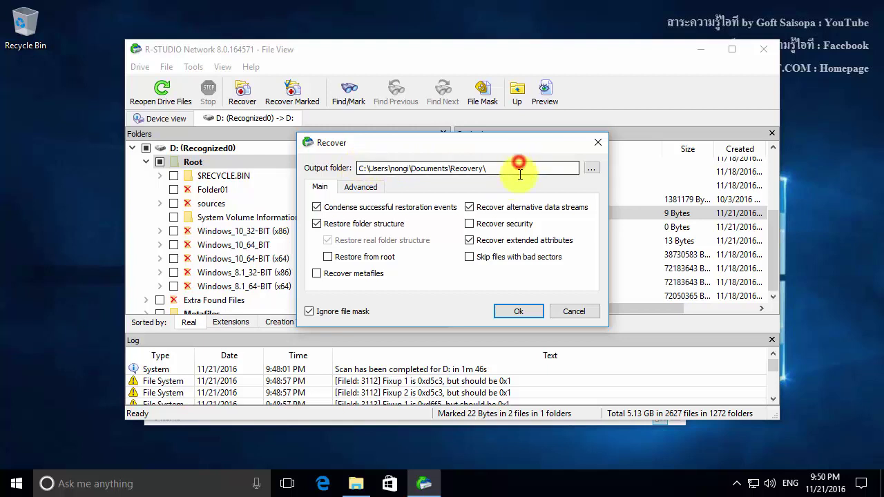
left_click(519, 310)
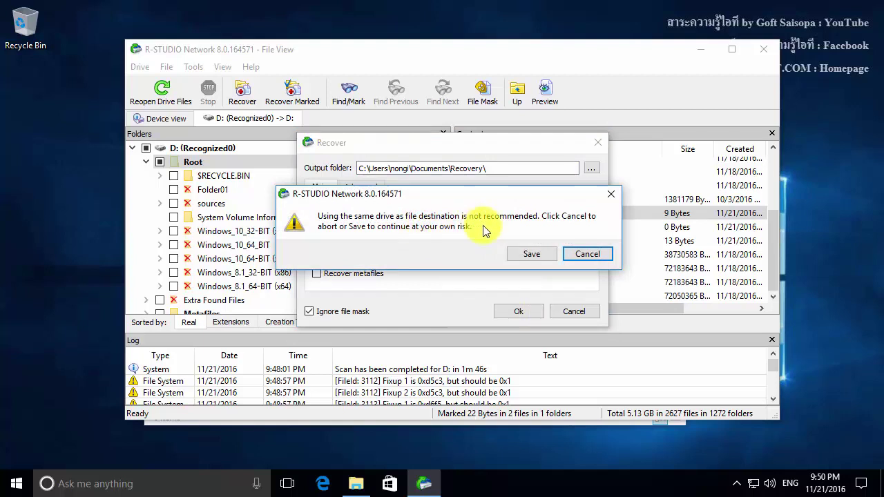
left_click(532, 251)
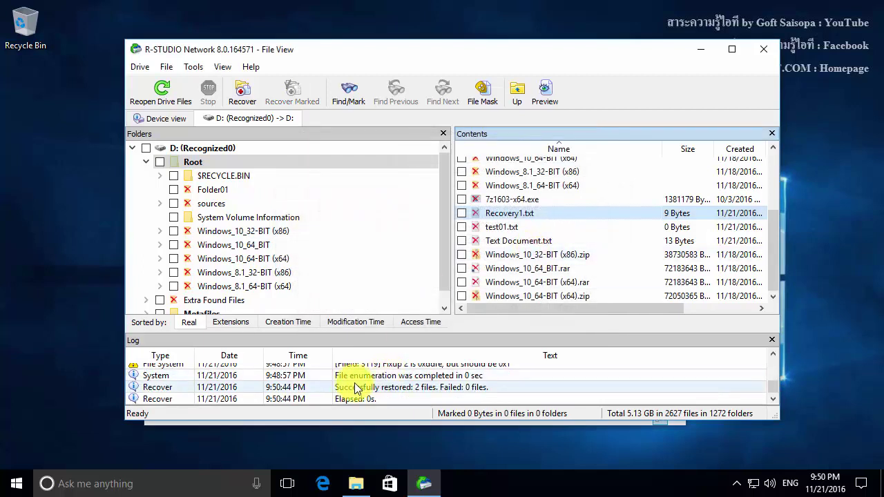
left_click(385, 388)
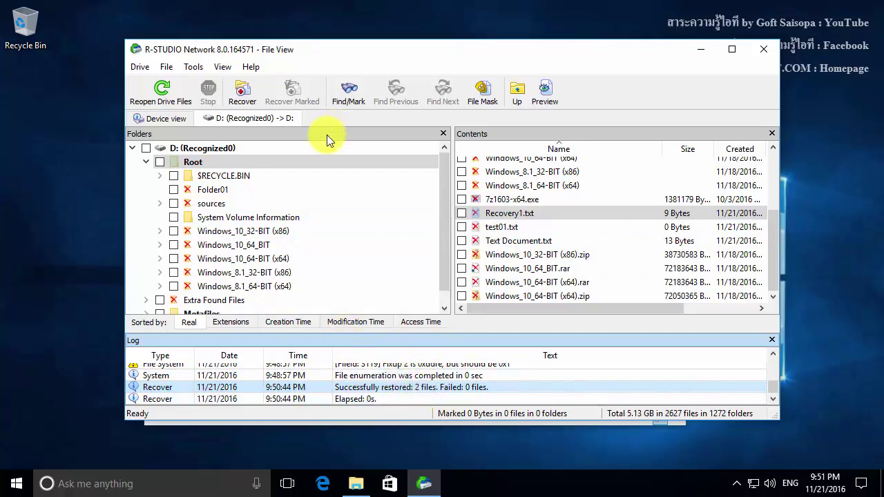
Switch to File Explorer and open the Recovery folder inside Documents.
left_click(355, 483)
left_click(376, 259)
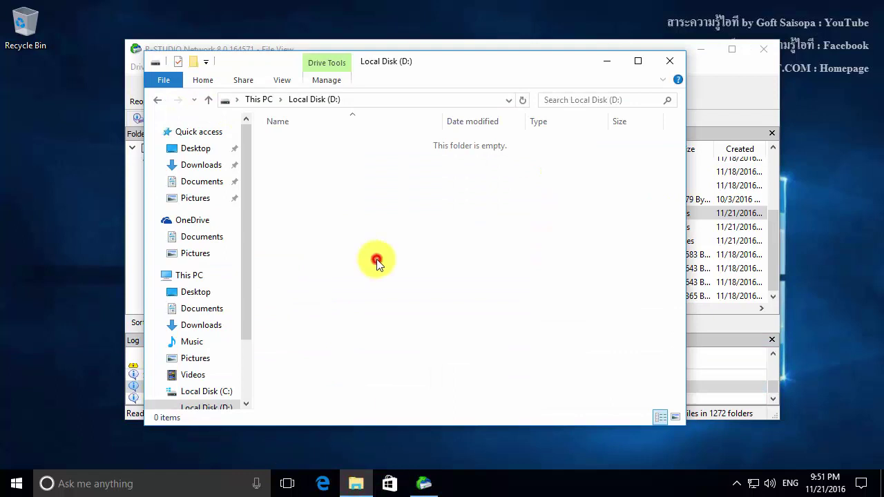
left_click(202, 308)
left_click(357, 295)
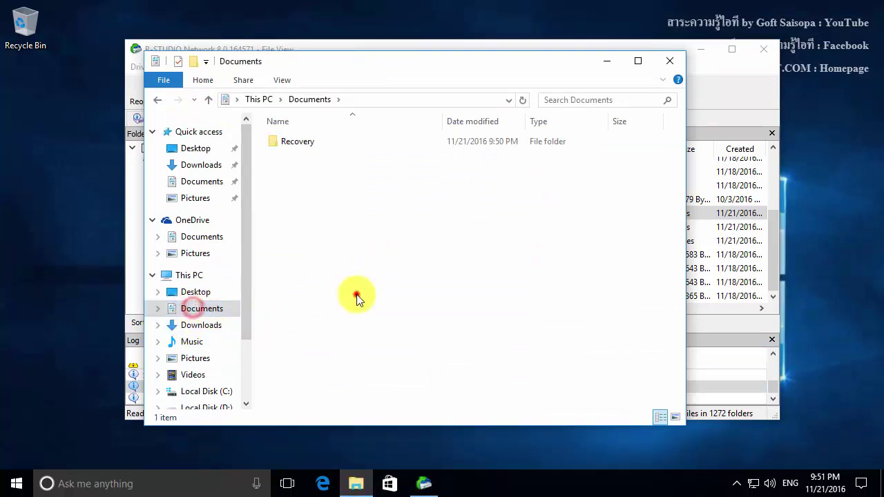
left_click(296, 145)
double_click(298, 142)
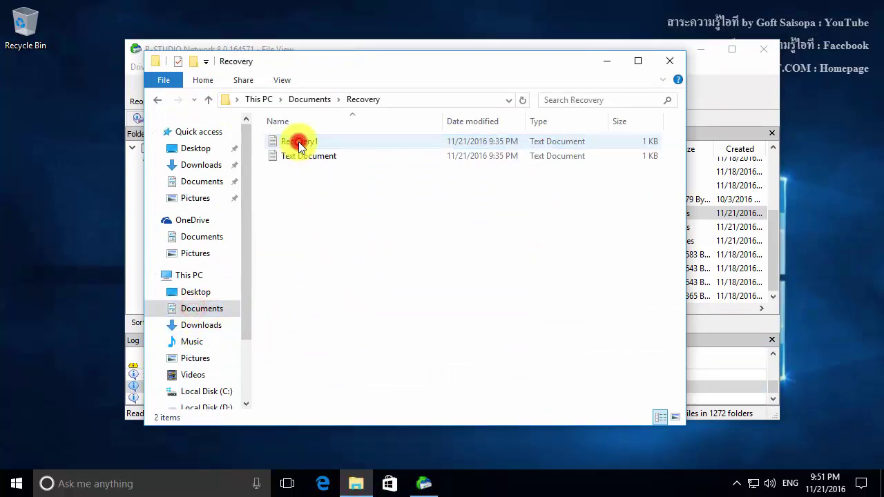
Open the recovered Recovery1 and Text Document files in Notepad to check their contents, closing each one.
left_click(306, 178)
left_click(302, 142)
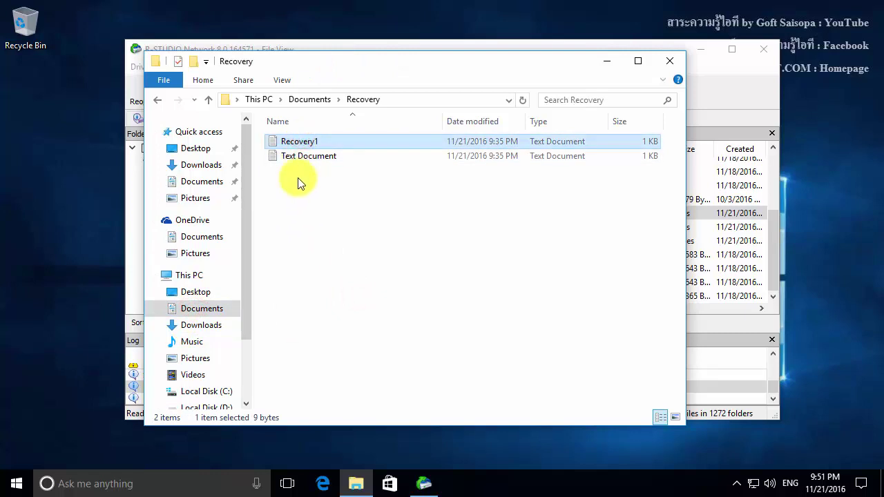
left_click(297, 177)
double_click(308, 142)
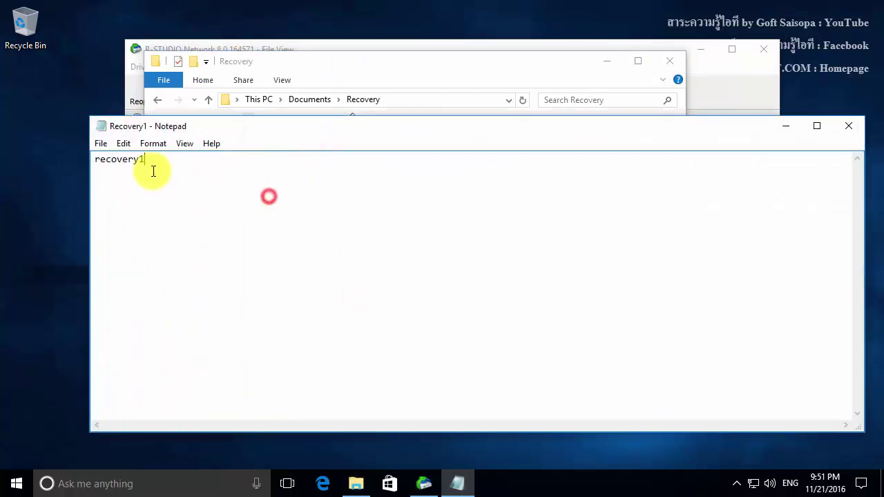
double_click(152, 161)
left_click(482, 275)
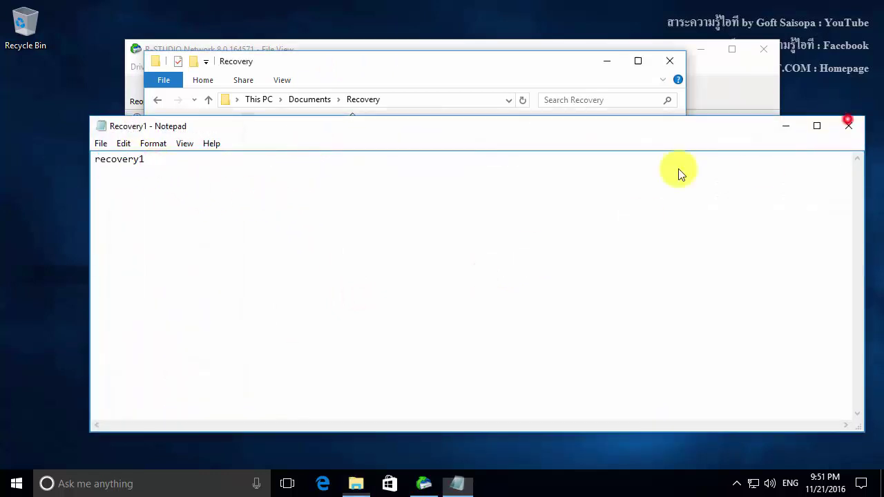
key("alt+F4")
double_click(336, 156)
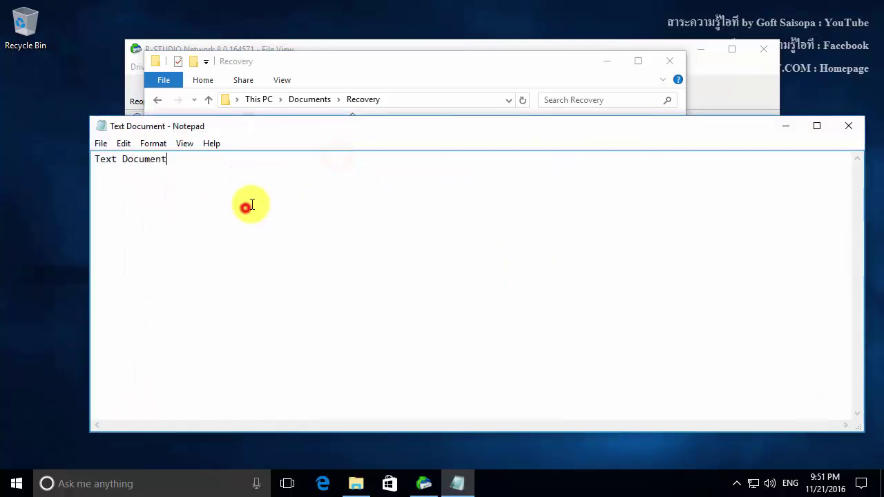
left_click(849, 126)
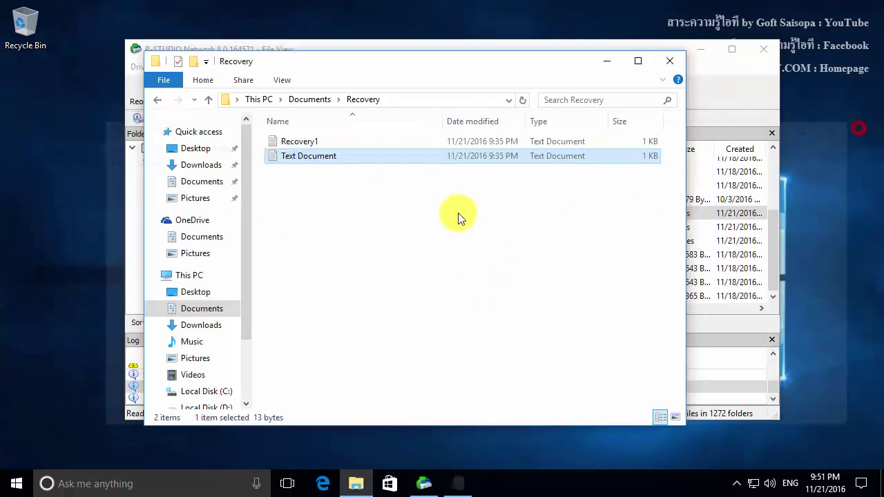
Return to R-Studio and review the Root folder's deleted items and the recovery entries in the log.
left_click(607, 62)
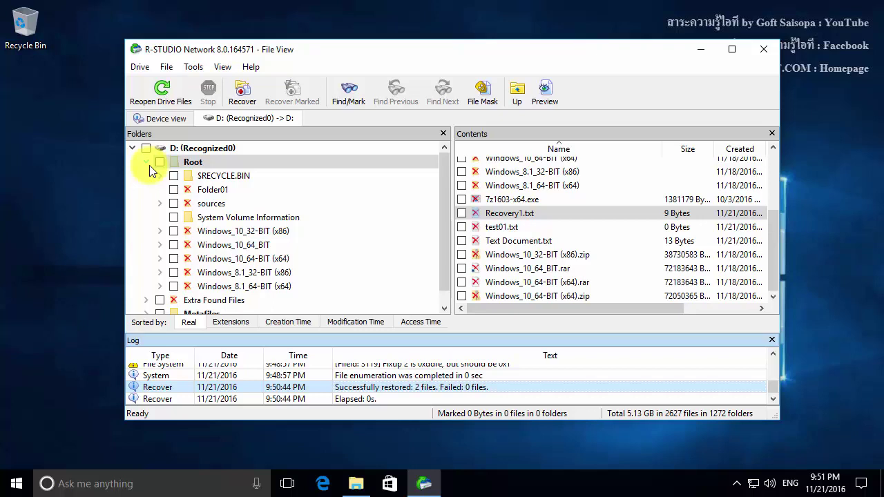
left_click(149, 166)
left_click(144, 163)
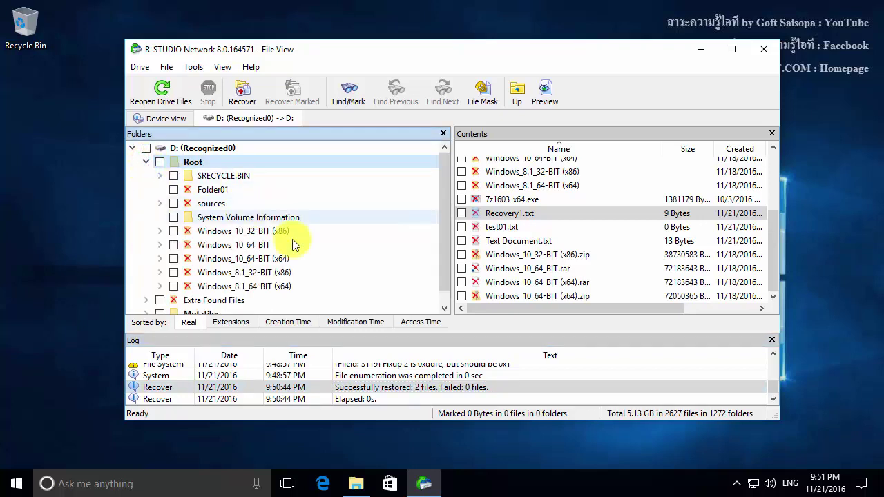
left_click(537, 227)
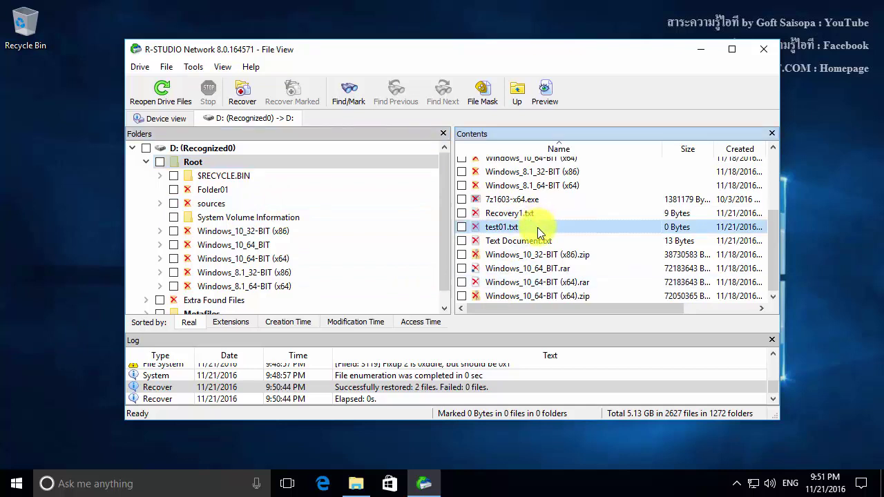
scroll(539, 232, "up", 3)
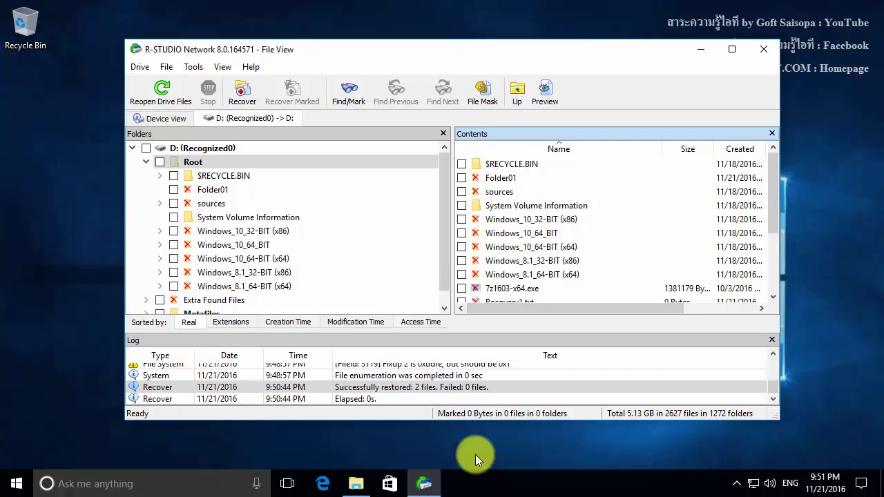
left_click(469, 395)
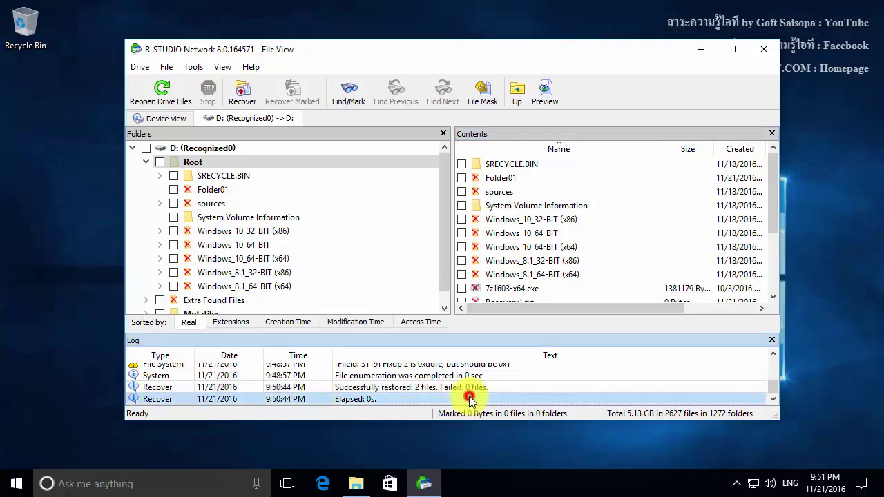
left_click(473, 388)
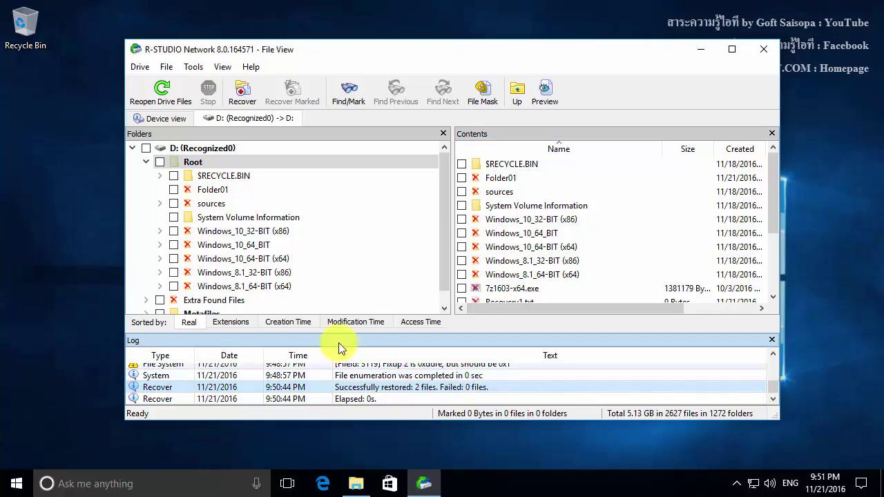